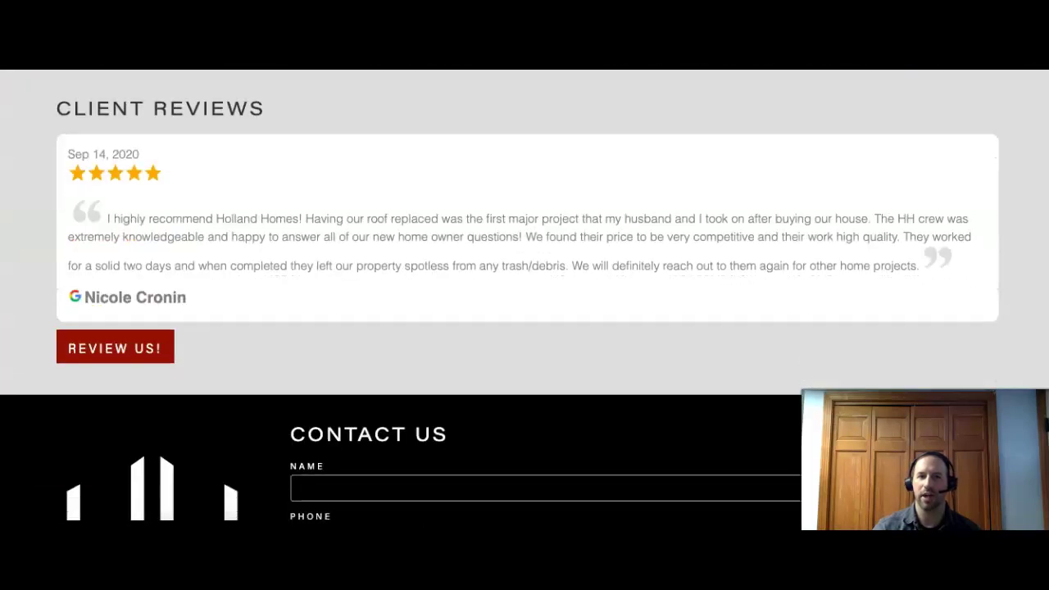
pyautogui.scroll(-1, 525, 295)
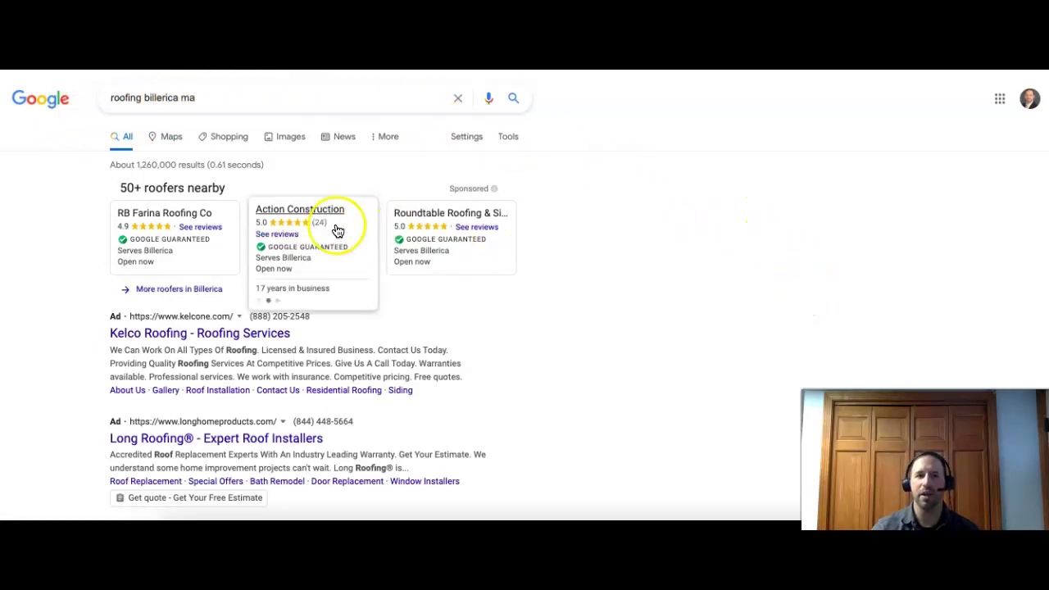
pyautogui.moveTo(47, 180)
pyautogui.mouseDown()
pyautogui.moveTo(236, 180)
pyautogui.moveTo(606, 302)
pyautogui.mouseUp()
pyautogui.click(705, 332)
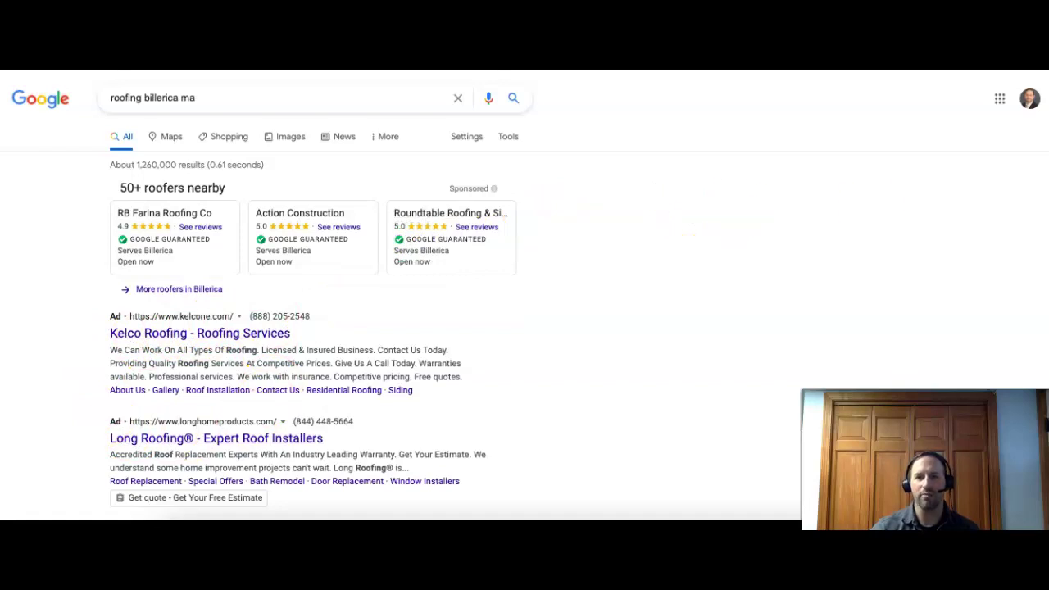
pyautogui.scroll(-2, 524, 294)
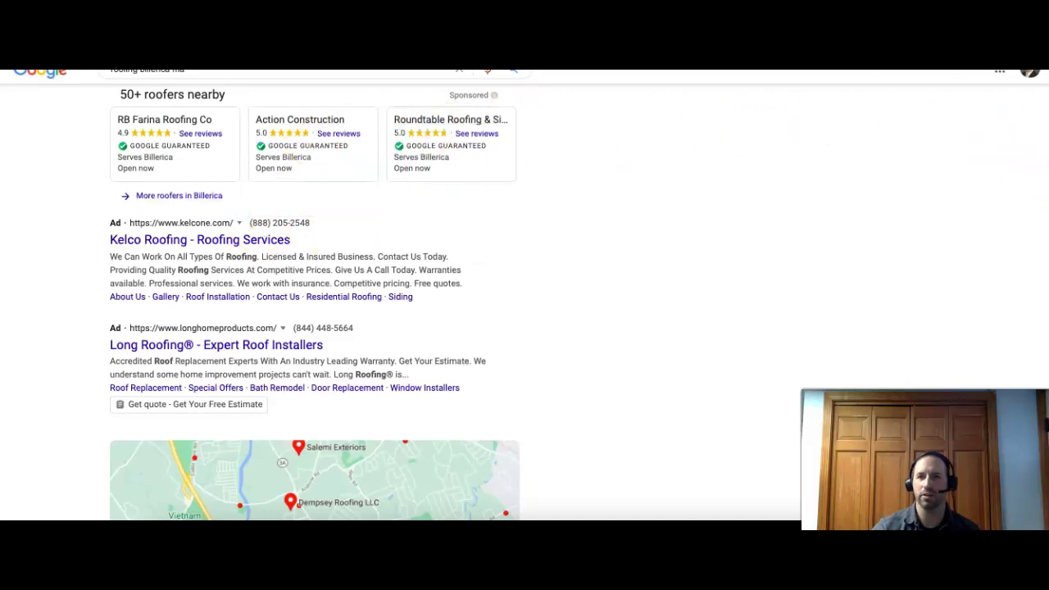
# Scroll to the local map pack listing Roofs Corporation, Salemi Exteriors and Dempsey Roofing LLC
pyautogui.scroll(-5, 315, 312)
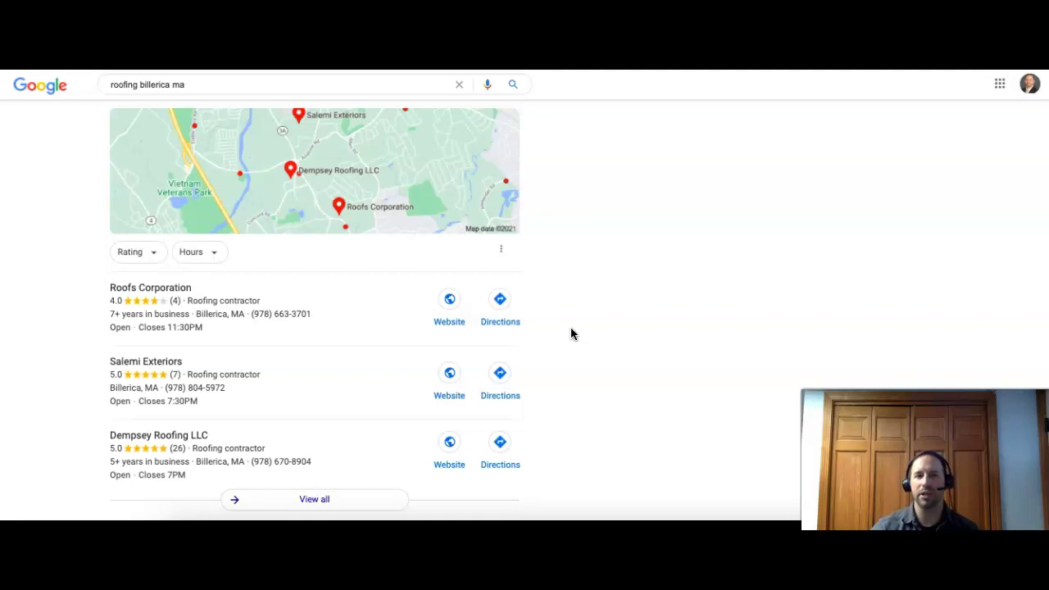
pyautogui.click(678, 265)
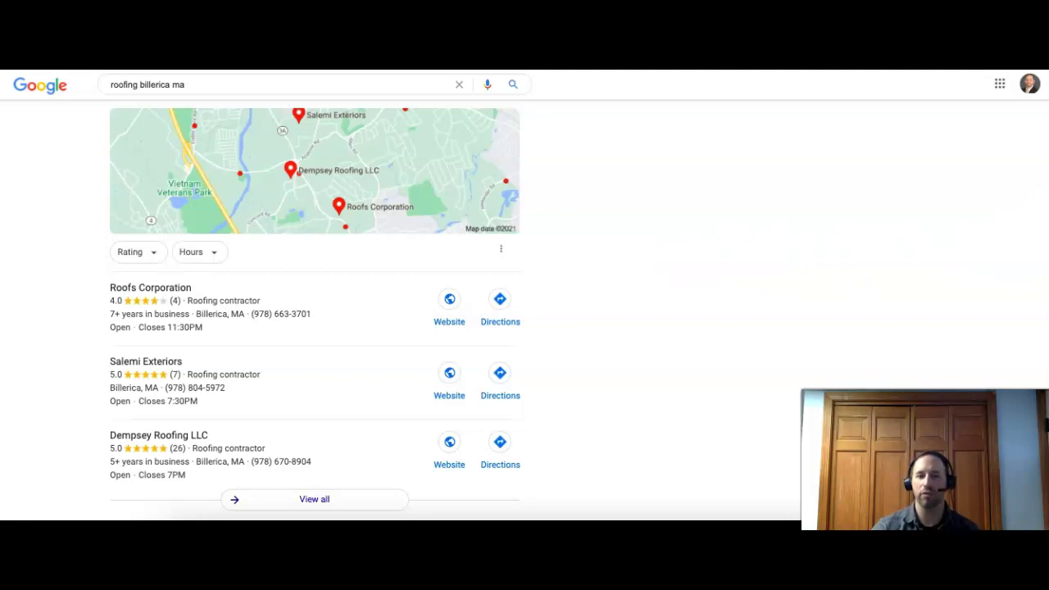
# Scroll further down the Google results to Action Roofing's organic listing
pyautogui.scroll(-4, 315, 311)
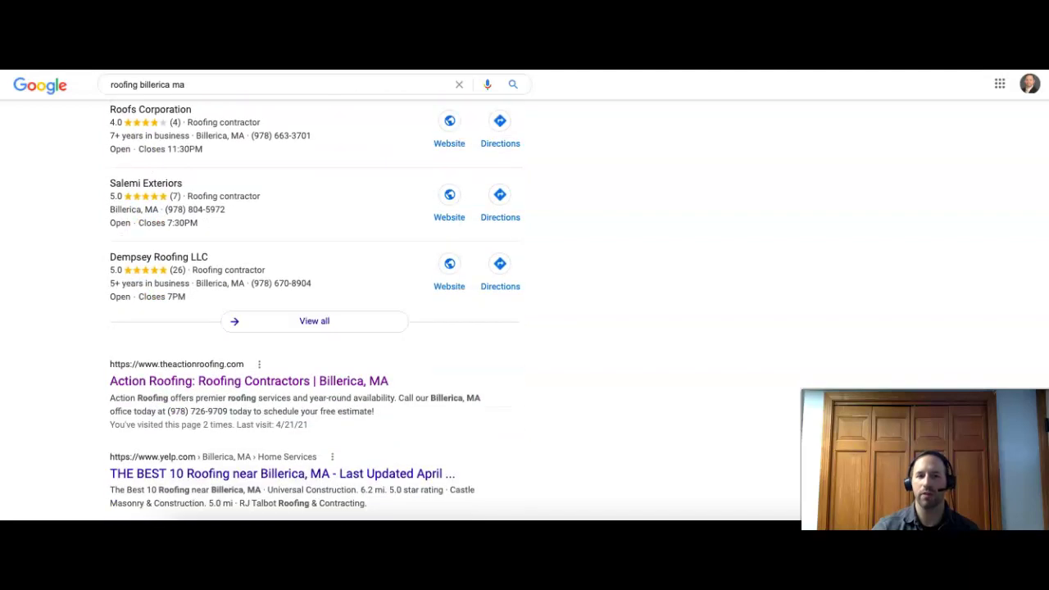
pyautogui.scroll(-2, 315, 311)
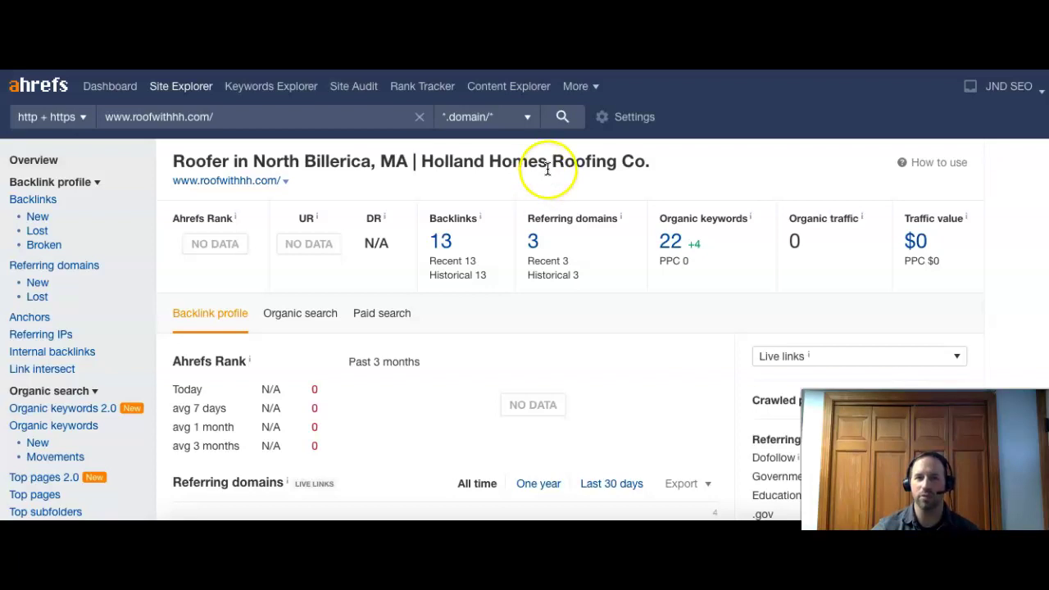
# Highlight the 3 referring domains, 13 backlinks, 22 organic keywords and 0 traffic, then open Organic Keywords
pyautogui.doubleClick(532, 241)
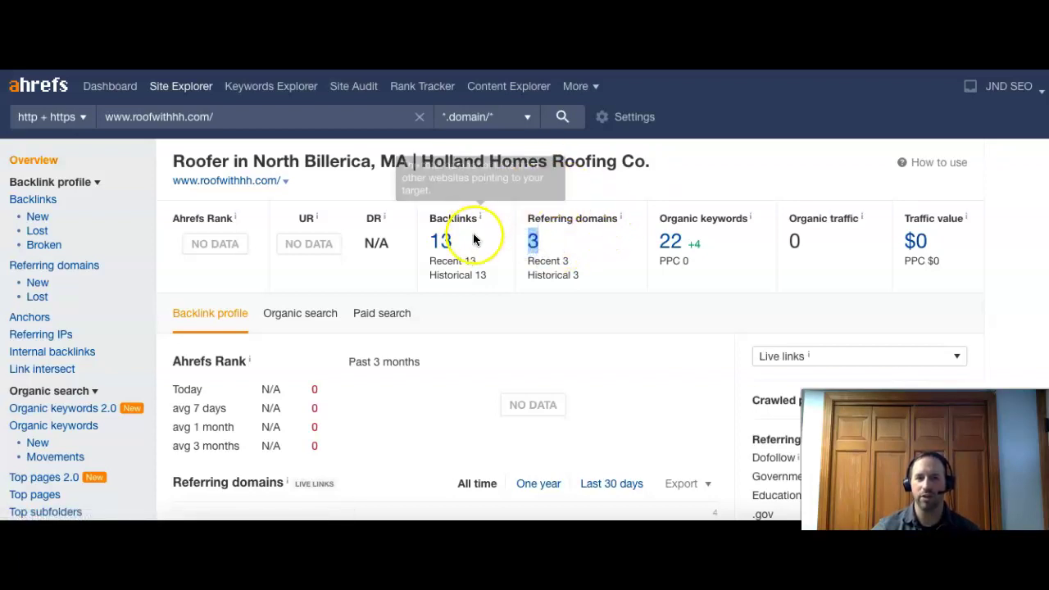
pyautogui.doubleClick(440, 241)
pyautogui.click(570, 193)
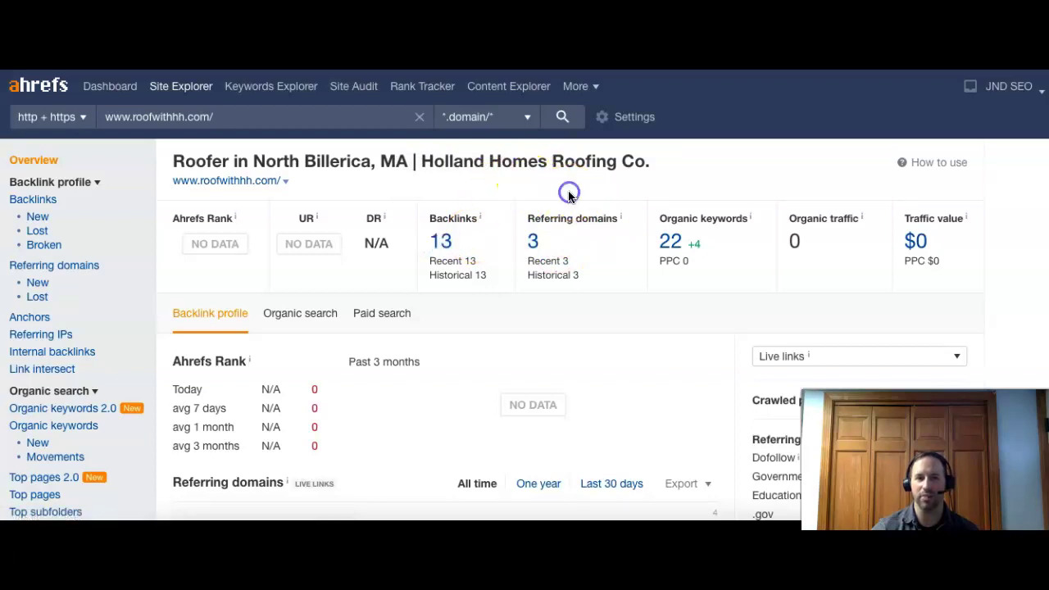
pyautogui.doubleClick(670, 241)
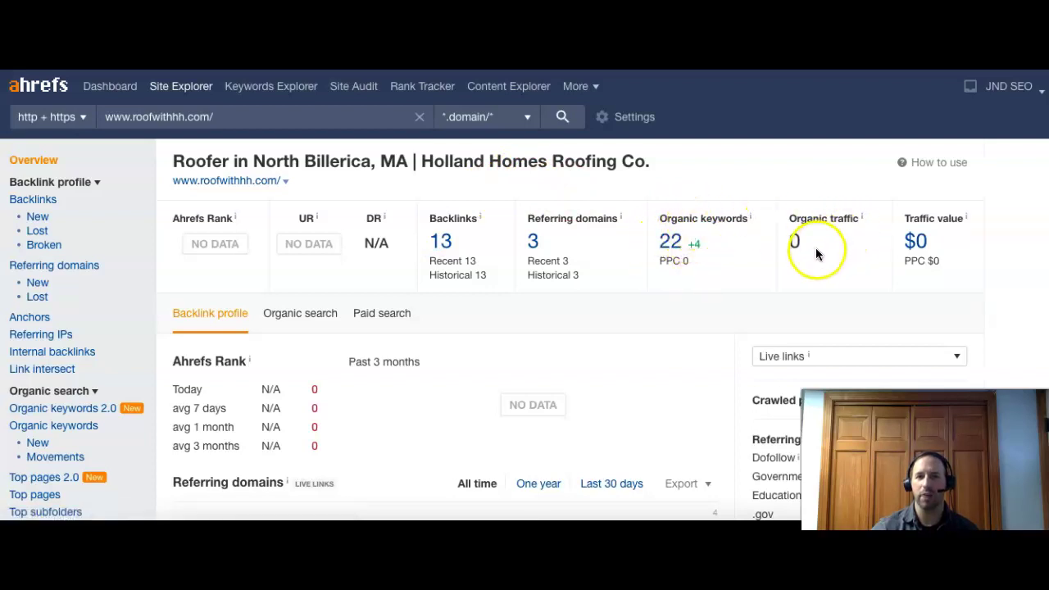
pyautogui.doubleClick(786, 237)
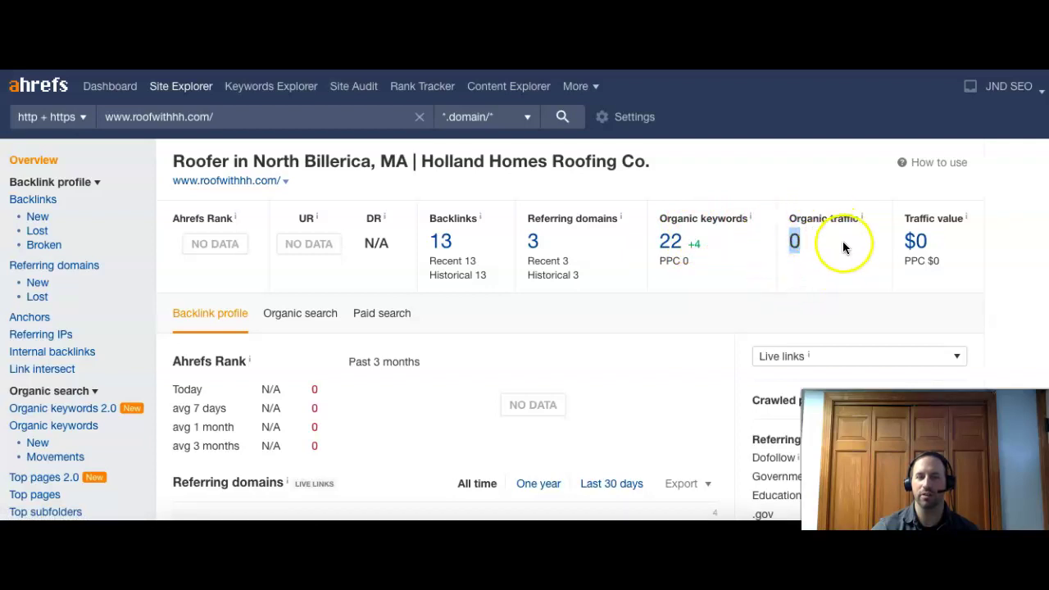
pyautogui.click(672, 246)
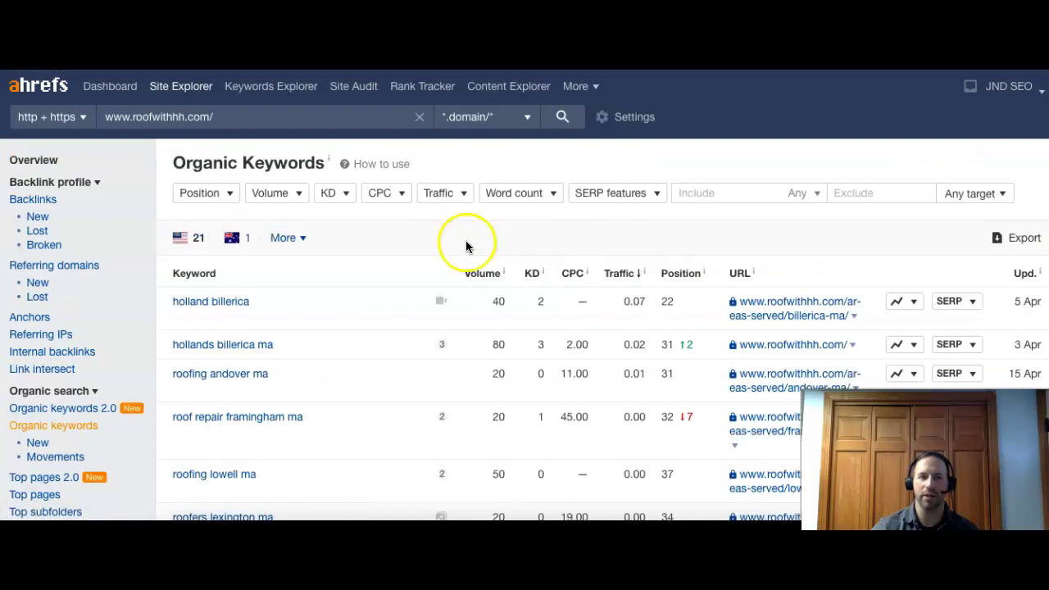
pyautogui.click(231, 300)
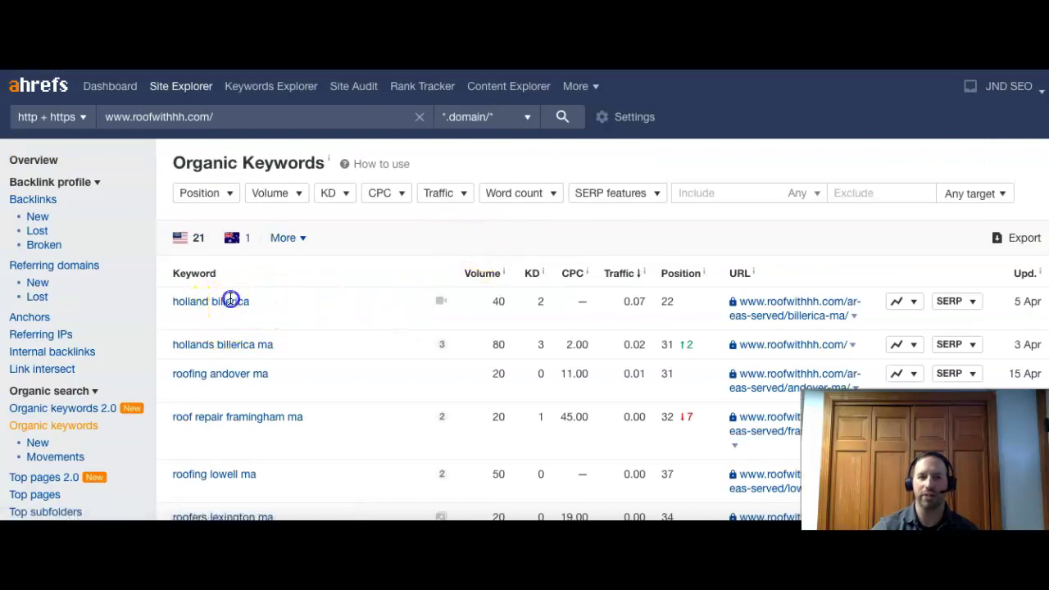
pyautogui.moveTo(231, 300); pyautogui.dragTo(169, 301)
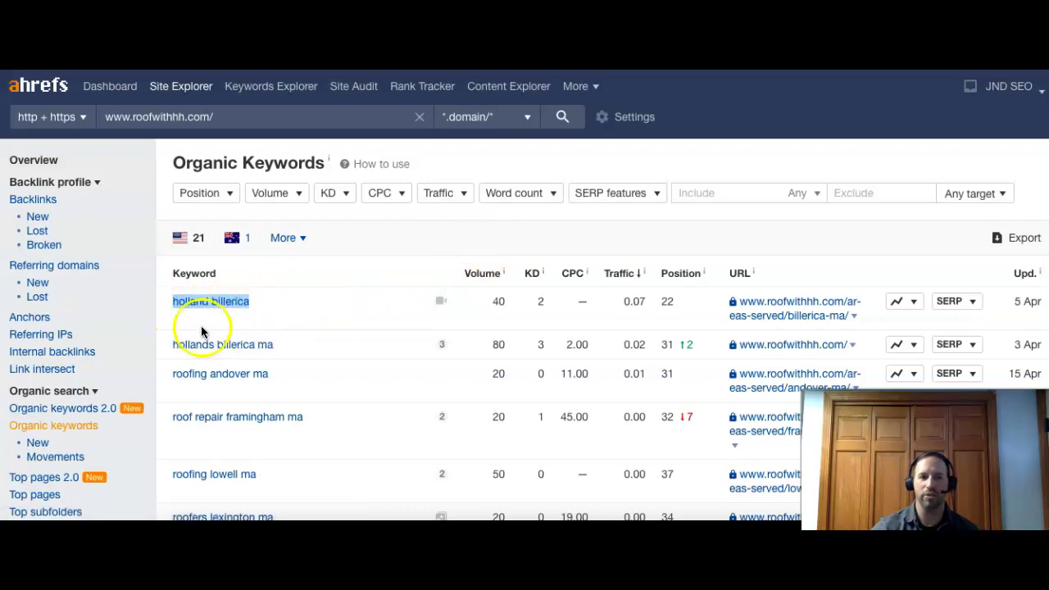
pyautogui.click(289, 303)
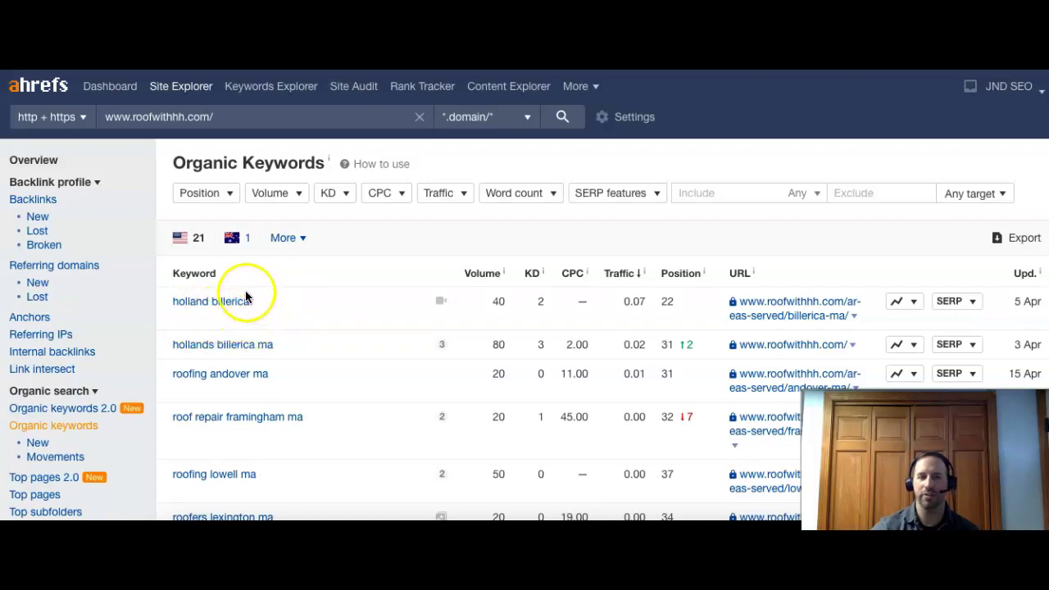
pyautogui.click(498, 299)
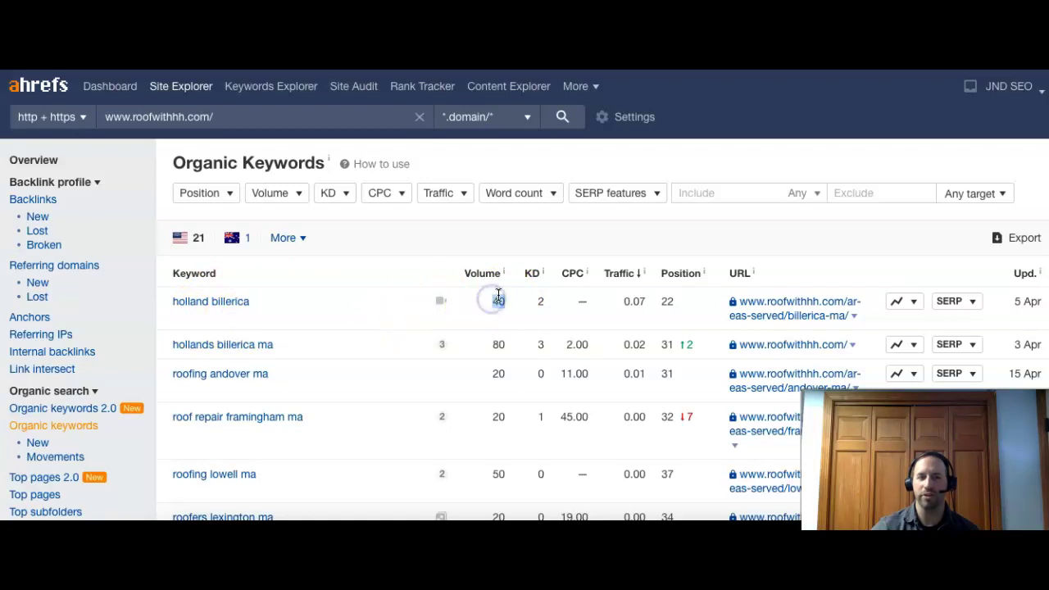
pyautogui.click(665, 302)
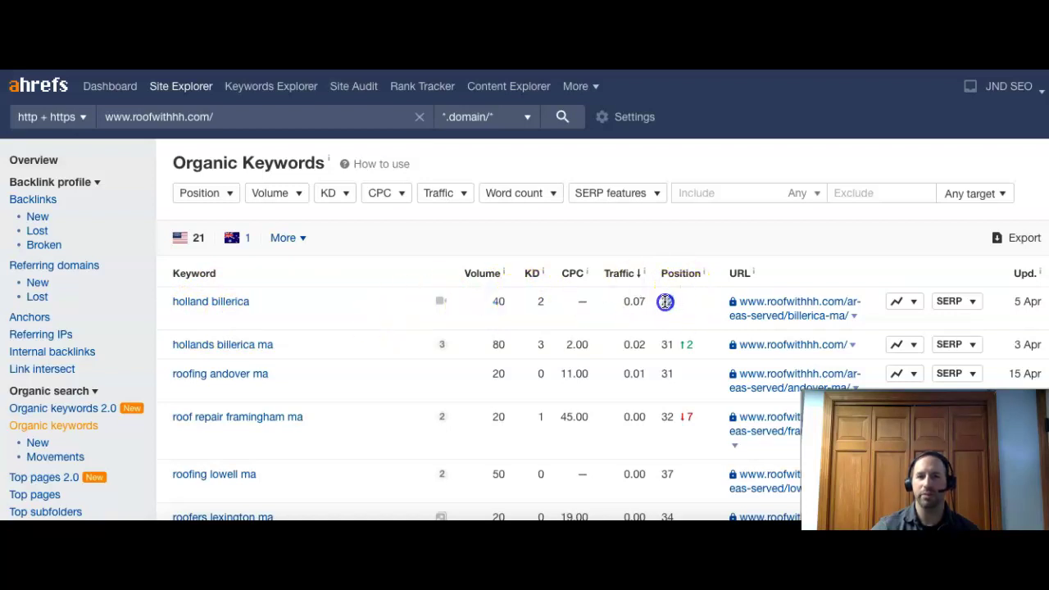
pyautogui.moveTo(668, 303); pyautogui.dragTo(659, 302)
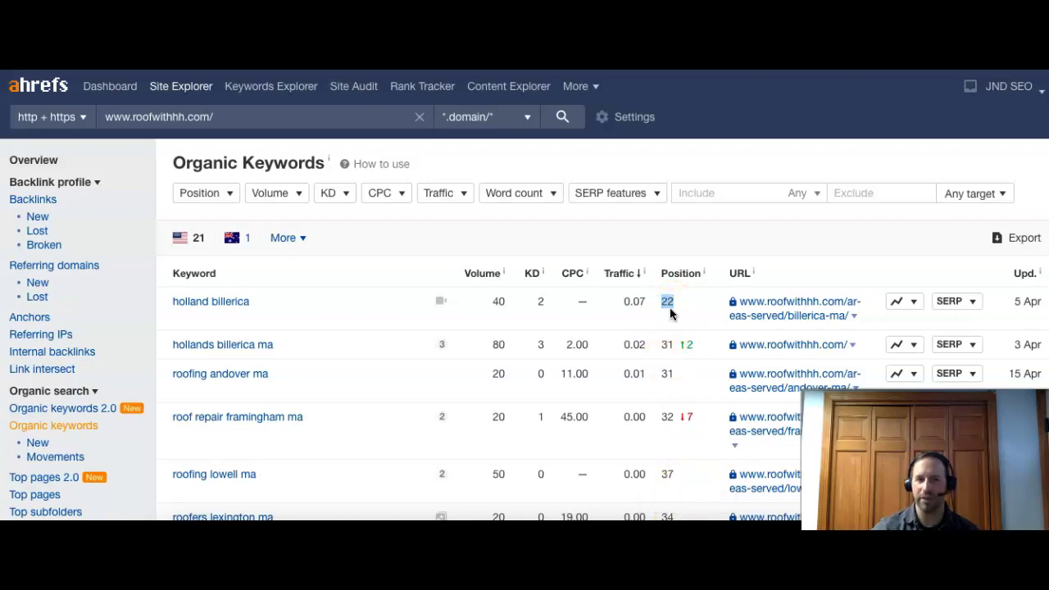
pyautogui.click(330, 305)
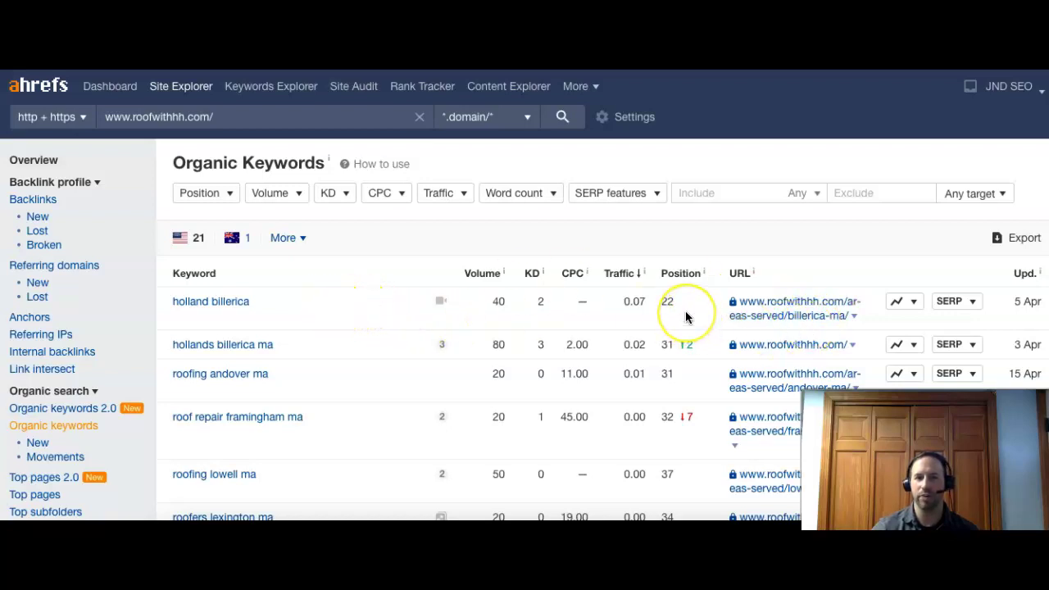
pyautogui.moveTo(543, 310)
pyautogui.mouseDown()
pyautogui.moveTo(502, 313)
pyautogui.moveTo(490, 300)
pyautogui.mouseUp()
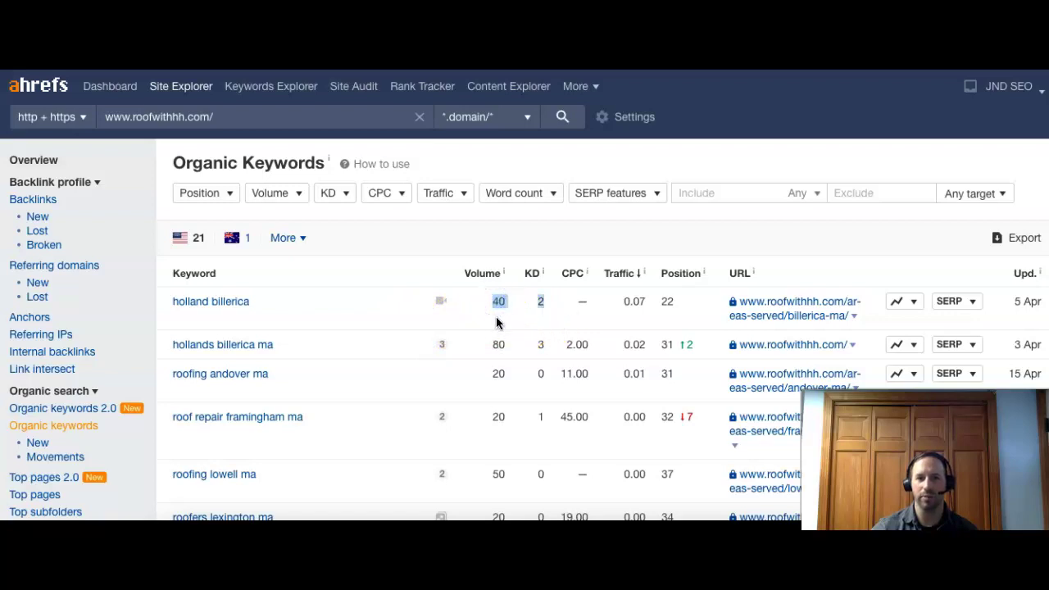
pyautogui.click(496, 320)
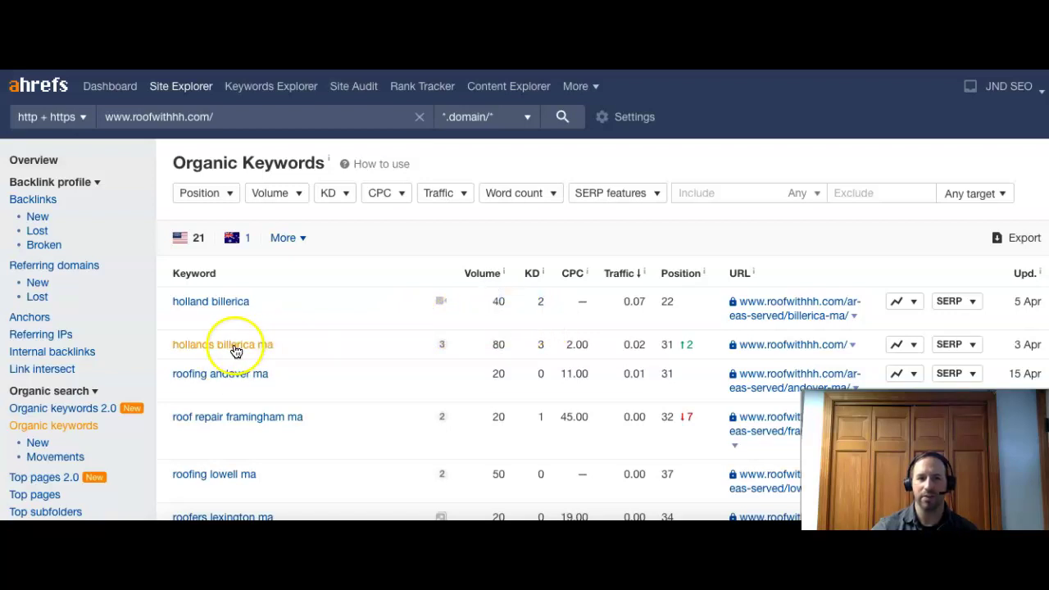
pyautogui.moveTo(507, 346); pyautogui.dragTo(486, 344)
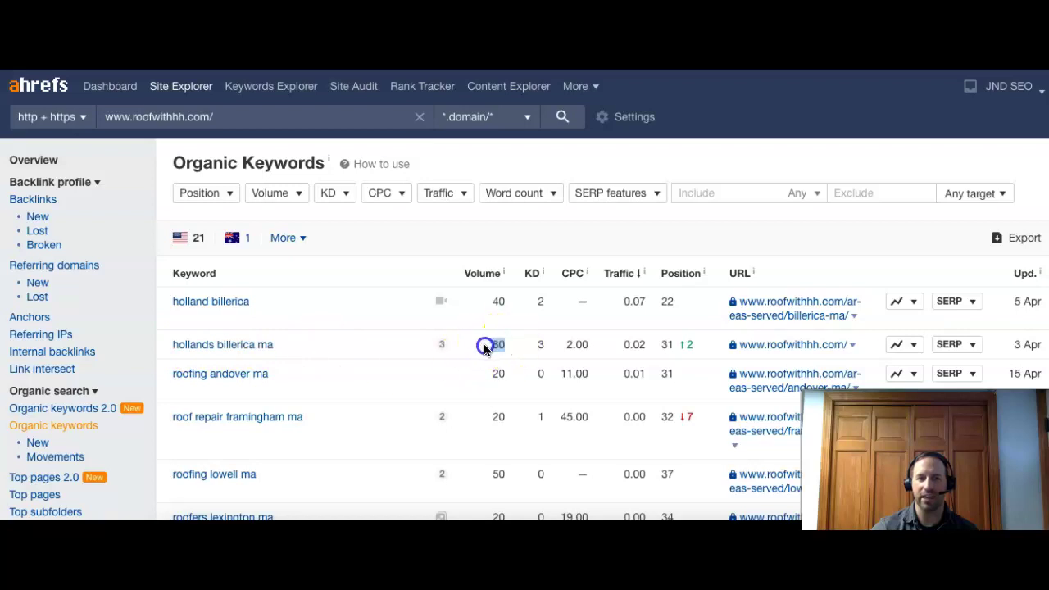
pyautogui.click(667, 344)
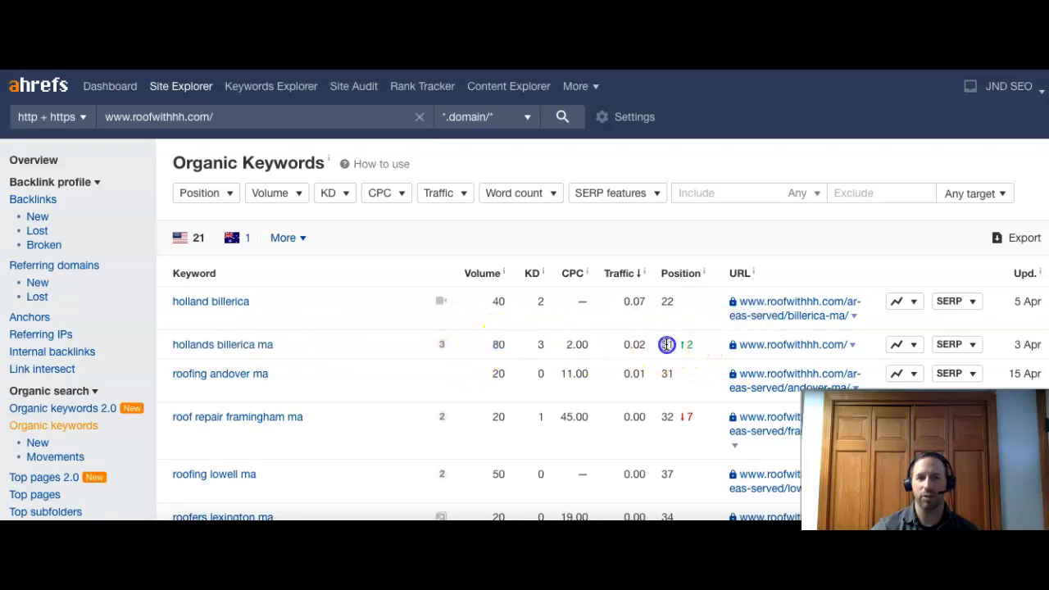
pyautogui.click(497, 365)
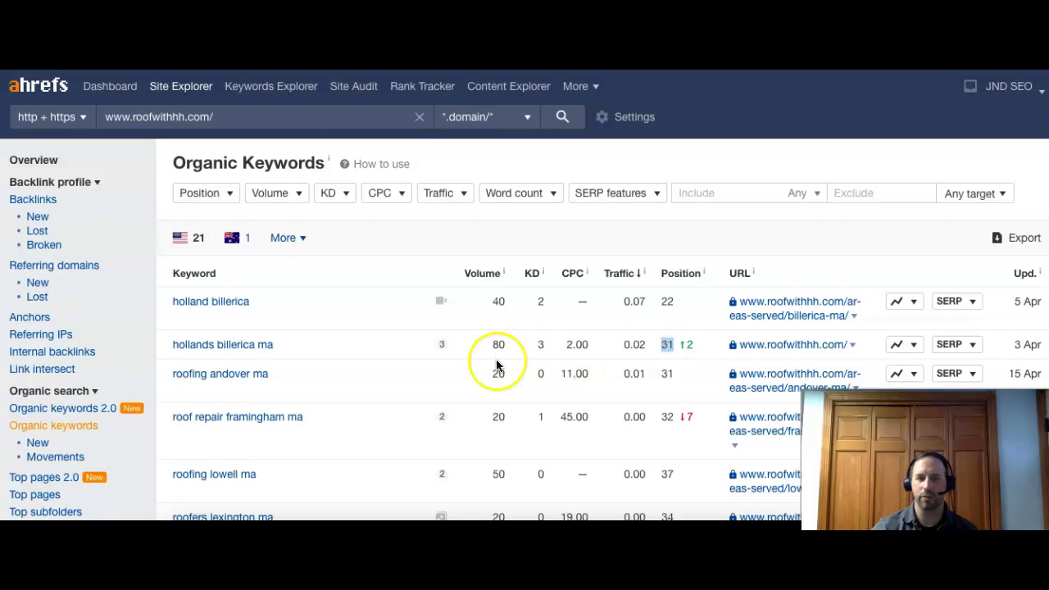
pyautogui.click(511, 346)
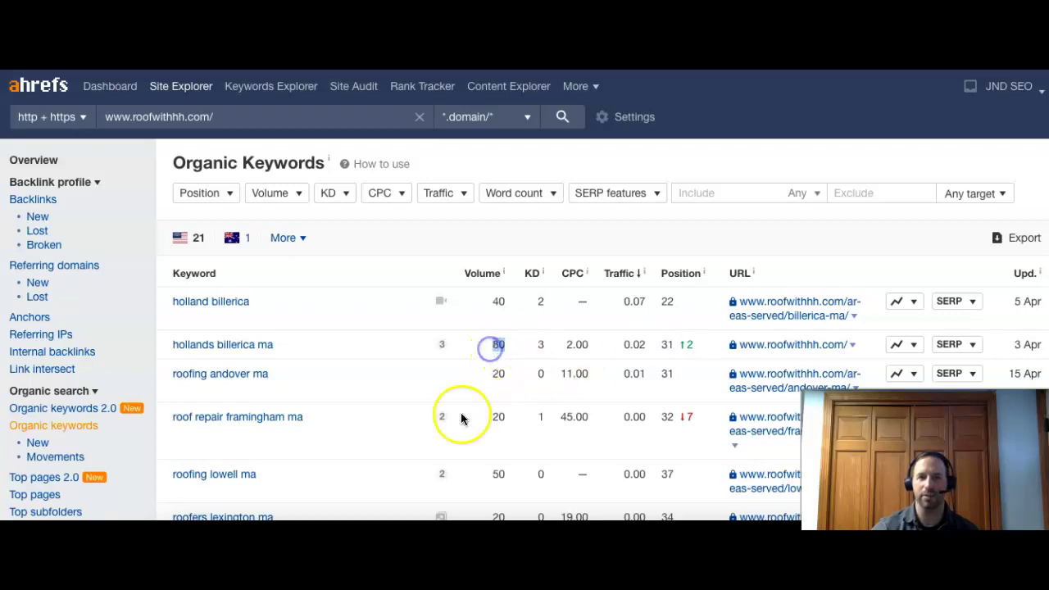
pyautogui.click(279, 374)
pyautogui.moveTo(279, 375); pyautogui.dragTo(174, 373)
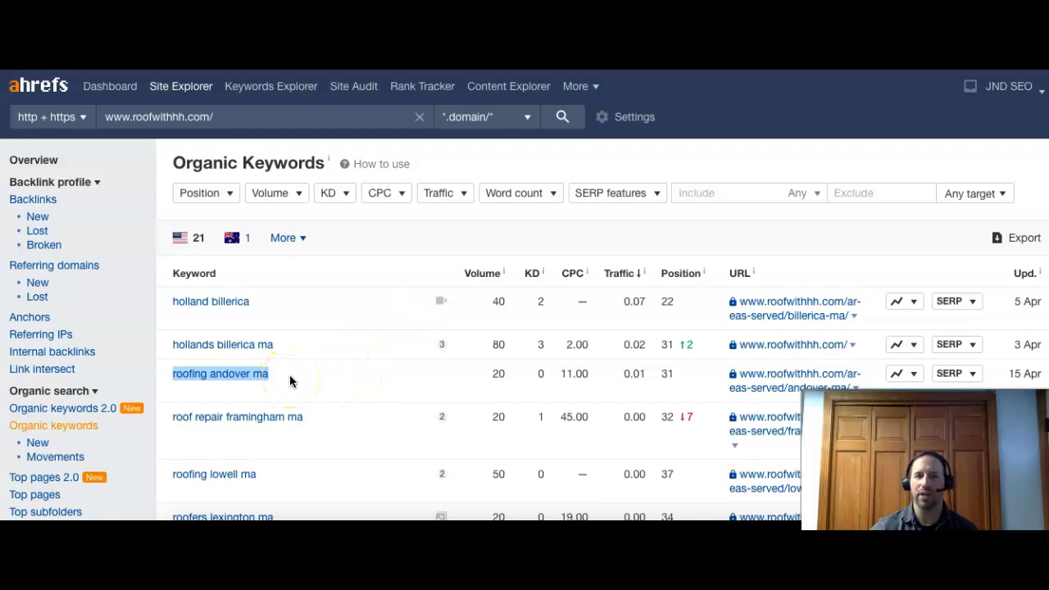
pyautogui.doubleClick(508, 374)
pyautogui.doubleClick(666, 373)
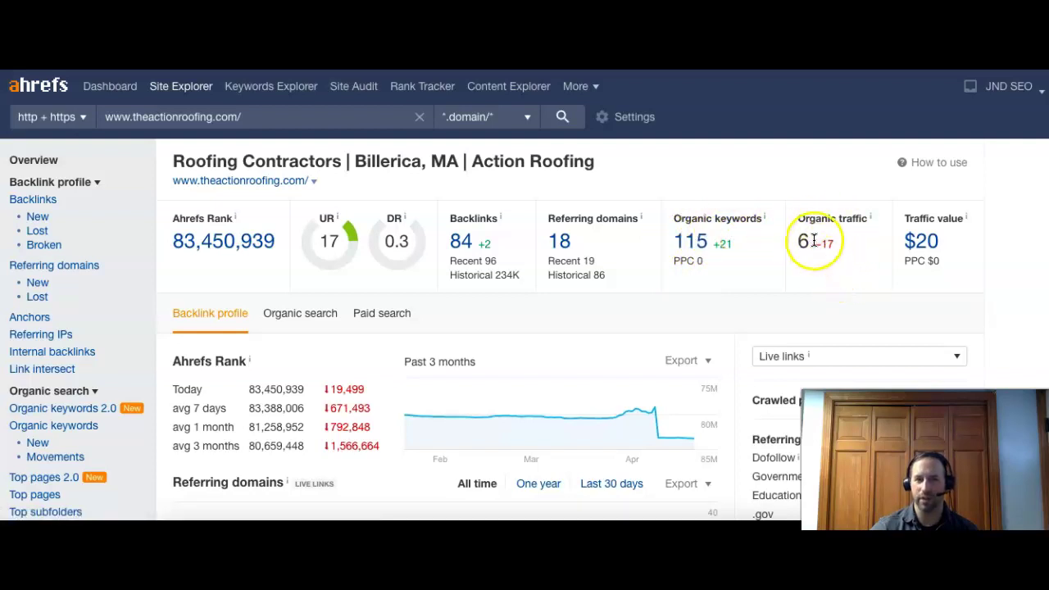
# Open Action Roofing's full organic keyword list from the Overview's keyword count of 115
pyautogui.moveTo(631, 417)
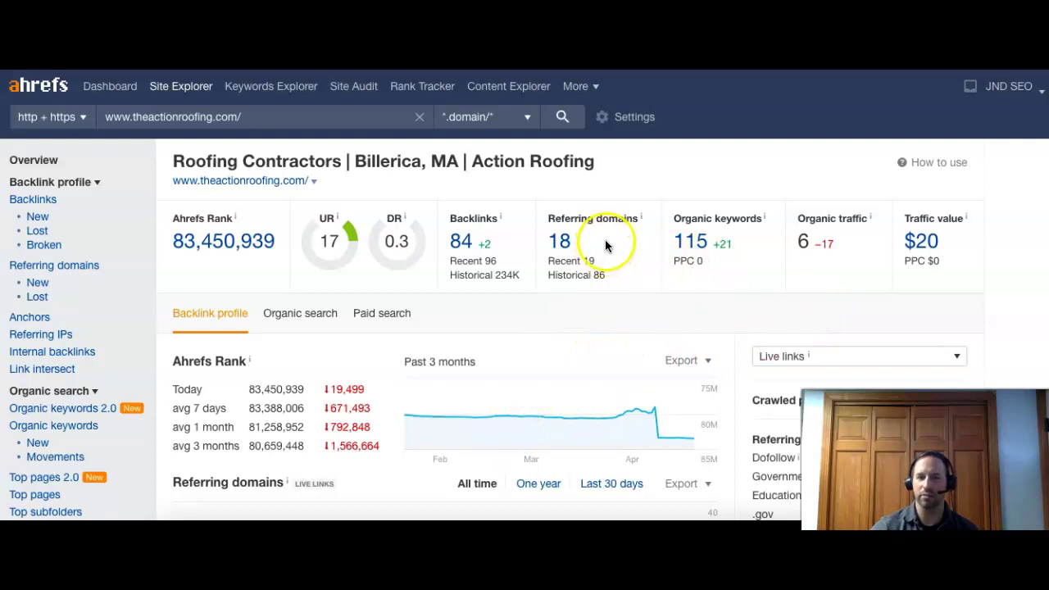
pyautogui.click(691, 243)
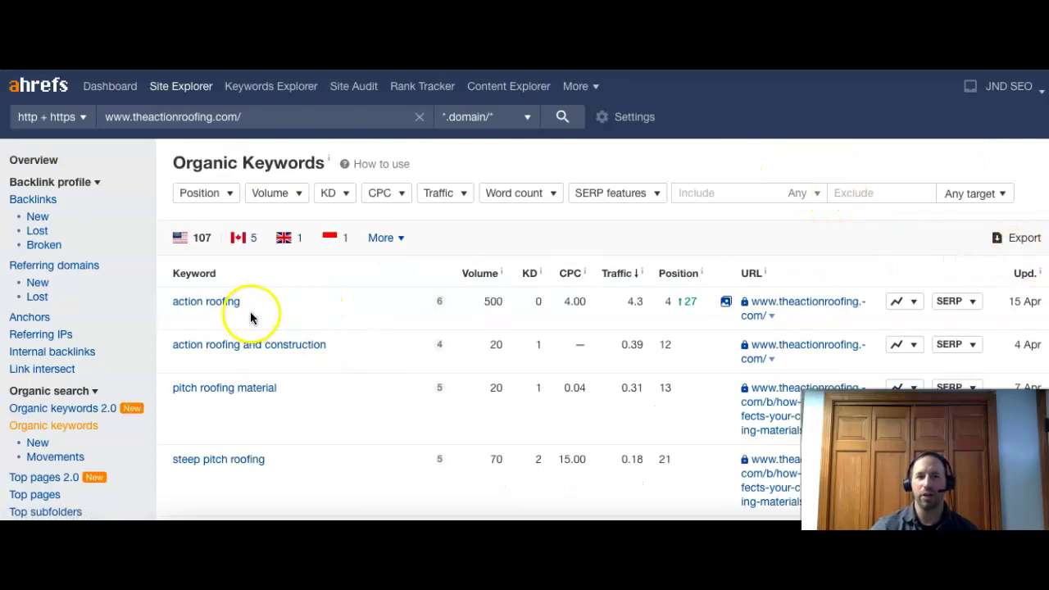
# Mark the keywords 'action roofing' (volume 500) and 'pitch roofing material' in Action Roofing's report
pyautogui.moveTo(252, 318)
pyautogui.mouseDown()
pyautogui.moveTo(214, 300)
pyautogui.moveTo(168, 299)
pyautogui.mouseUp()
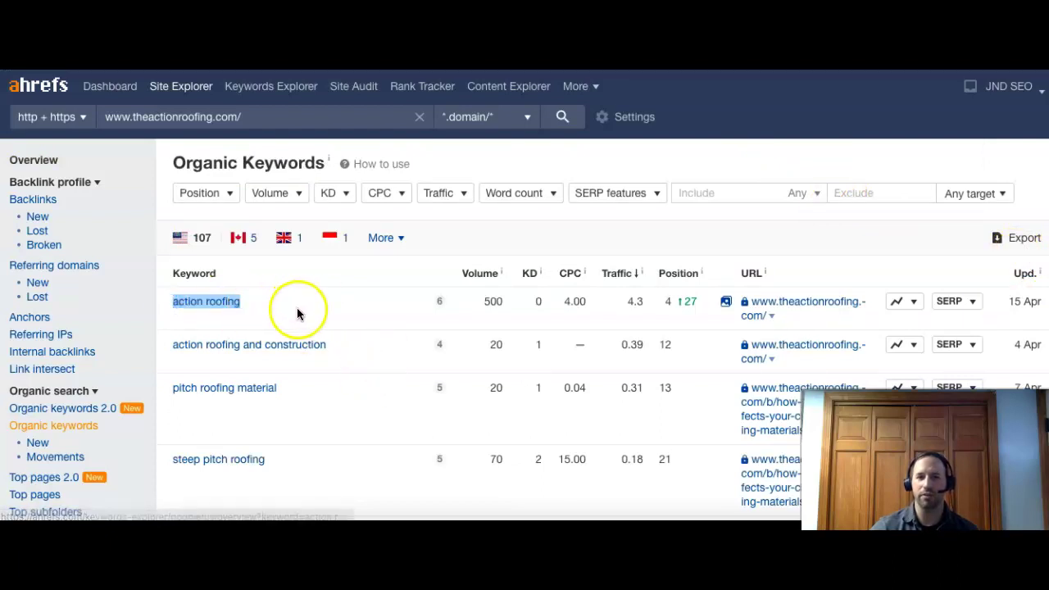
pyautogui.moveTo(503, 300); pyautogui.dragTo(473, 301)
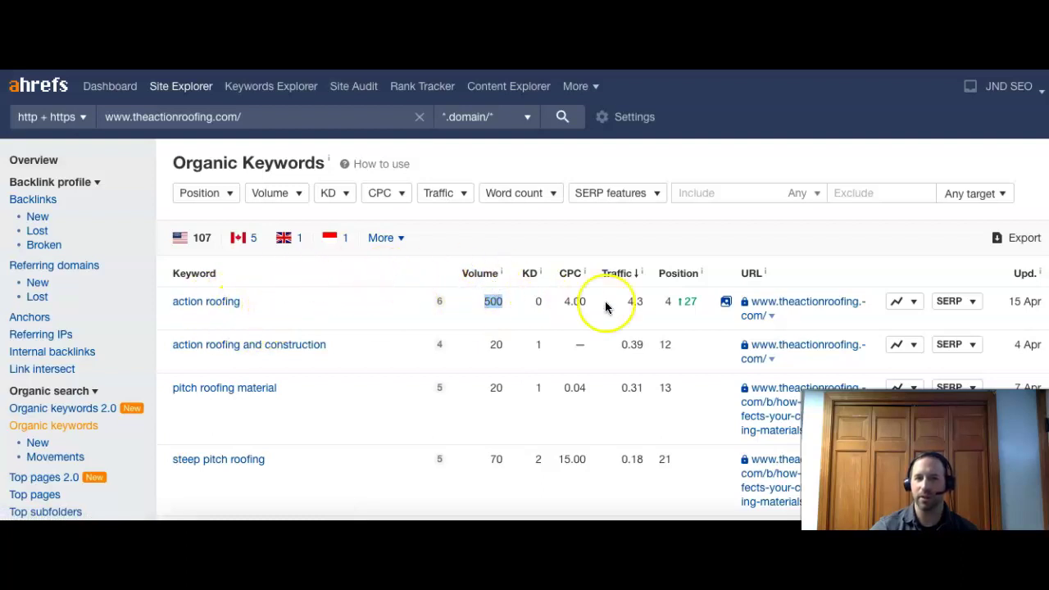
pyautogui.click(671, 305)
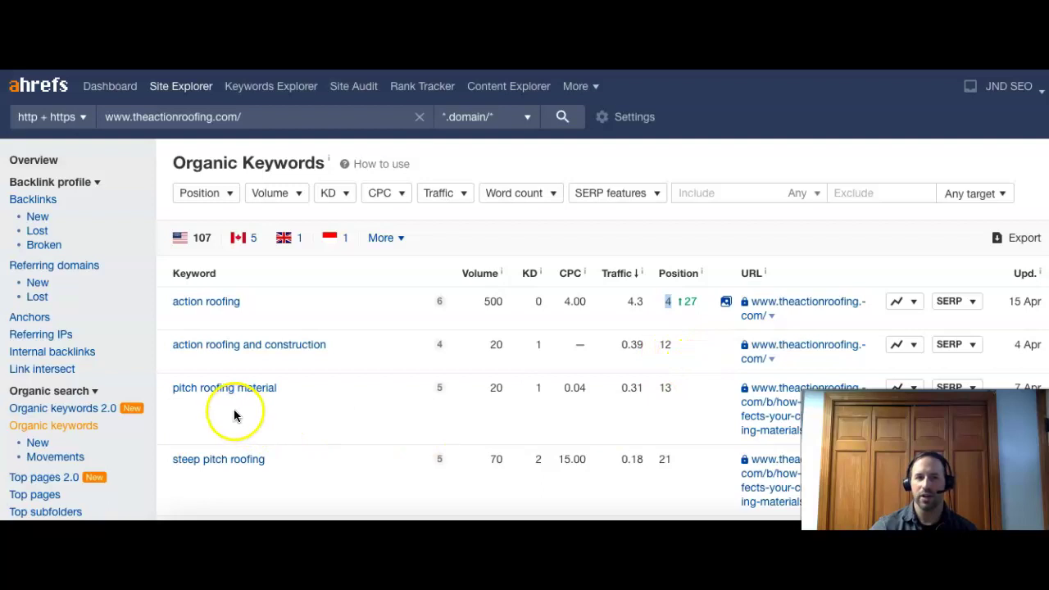
pyautogui.moveTo(283, 392); pyautogui.dragTo(168, 392)
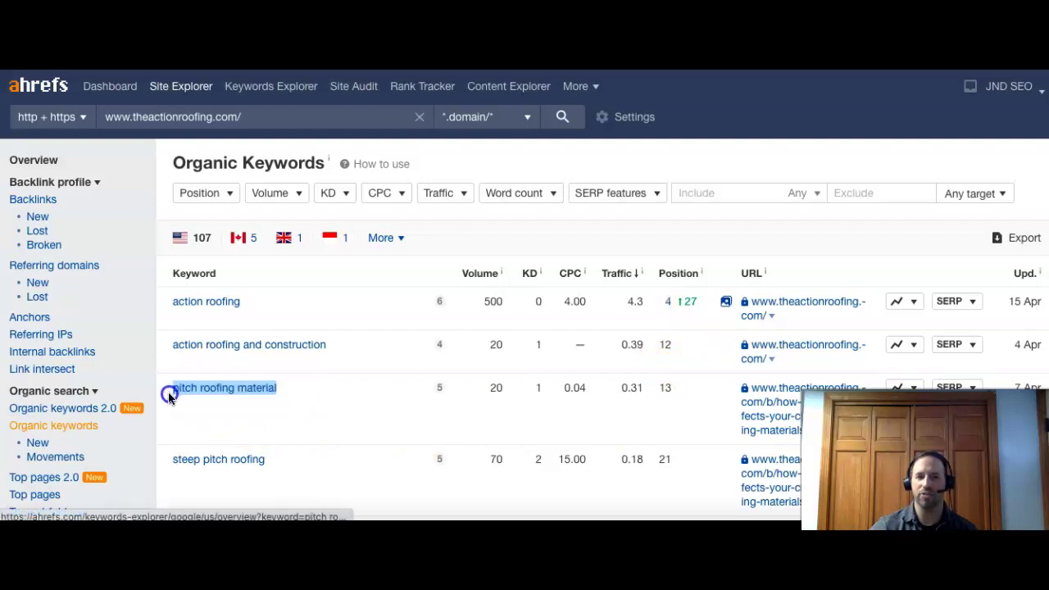
pyautogui.click(297, 401)
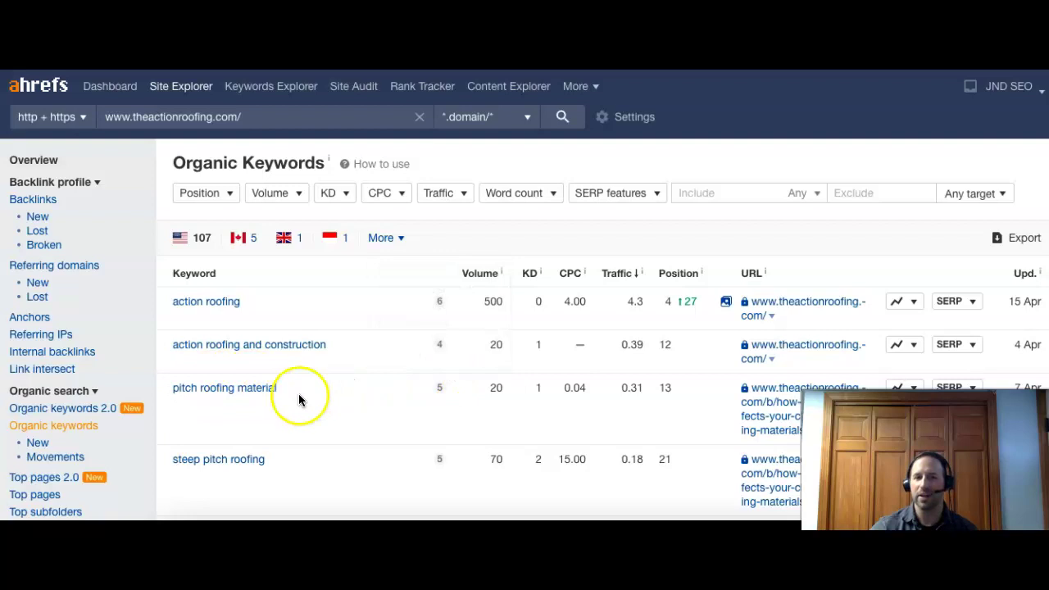